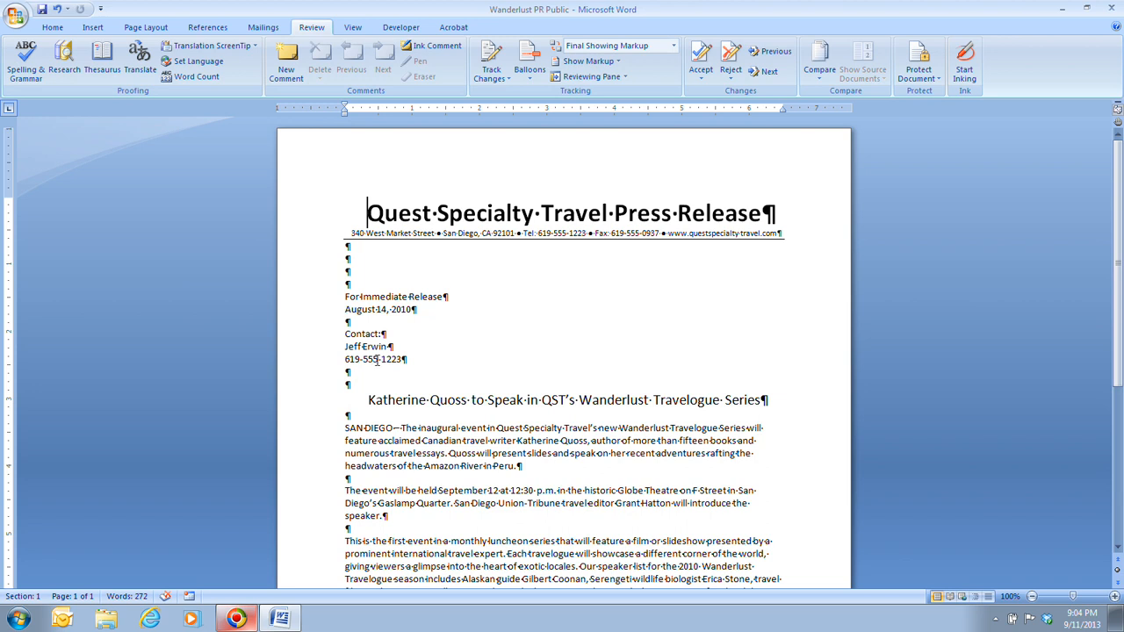
# Hide the paragraph and spacing marks, then select the contact's name to turn into a link.
pyautogui.click(52, 28)
pyautogui.click(433, 52)
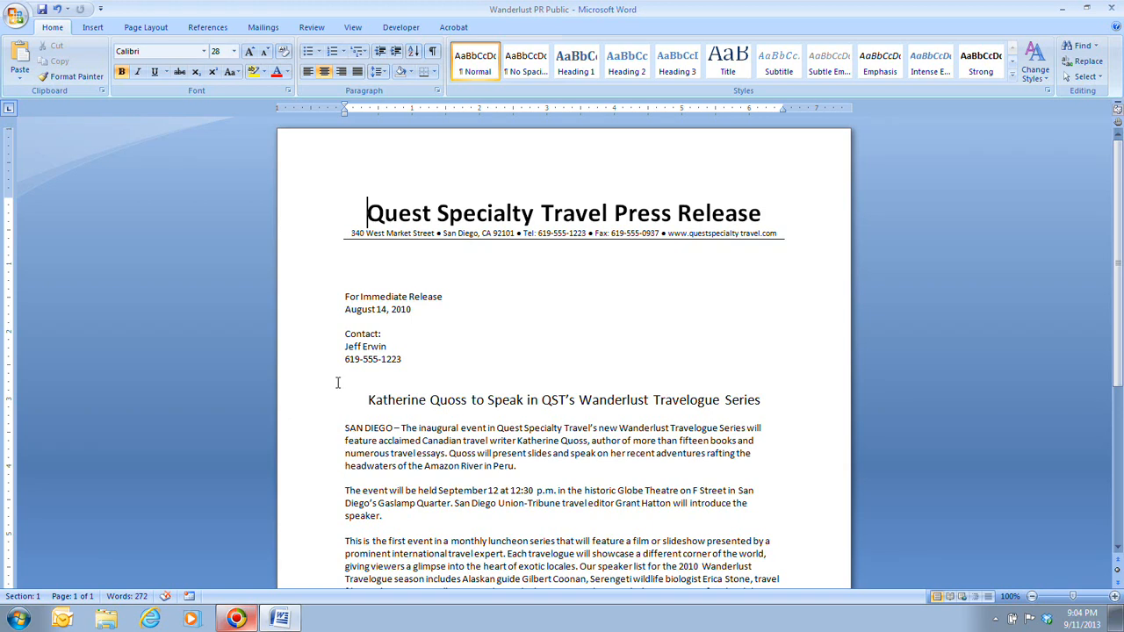
pyautogui.moveTo(344, 347); pyautogui.dragTo(419, 349)
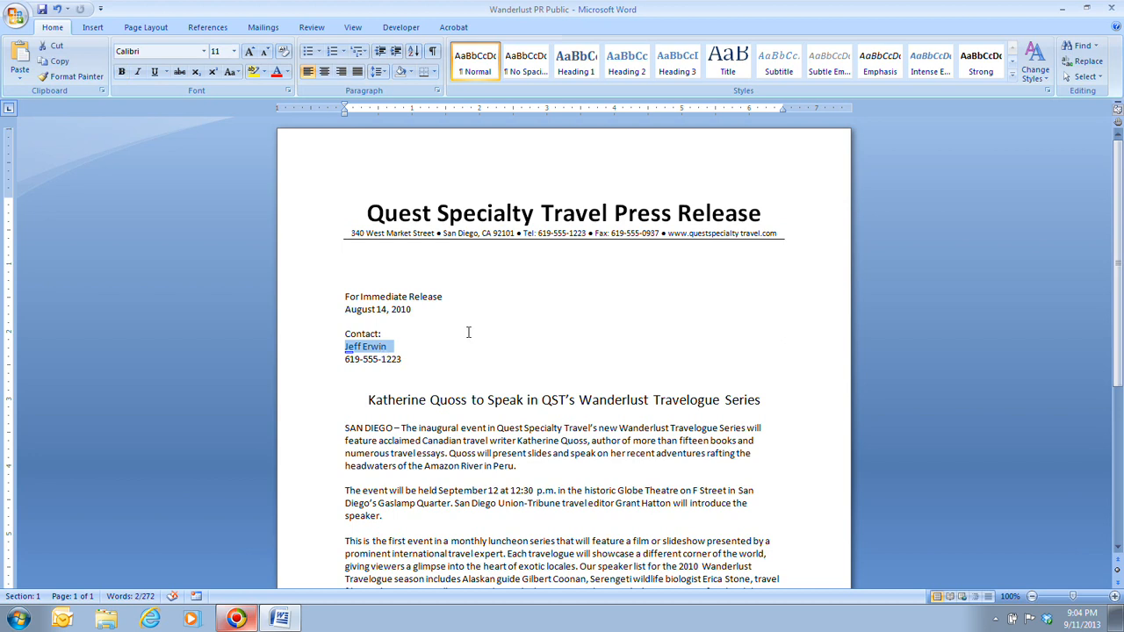
pyautogui.click(93, 31)
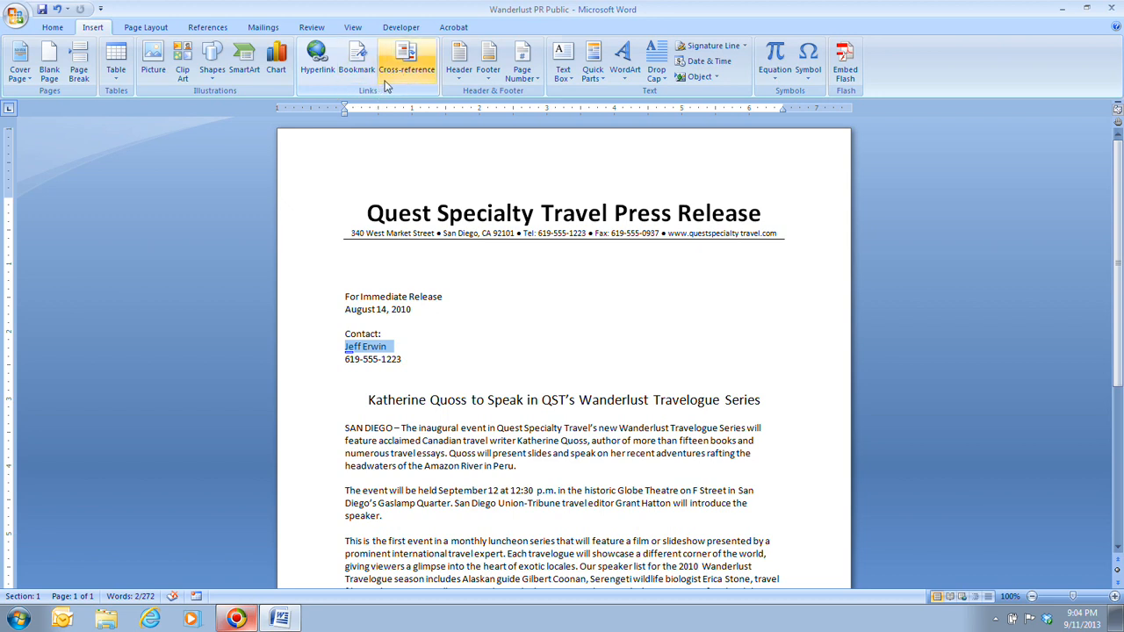
# Start a hyperlink on the contact's name, linking to an E-mail Address.
pyautogui.click(319, 74)
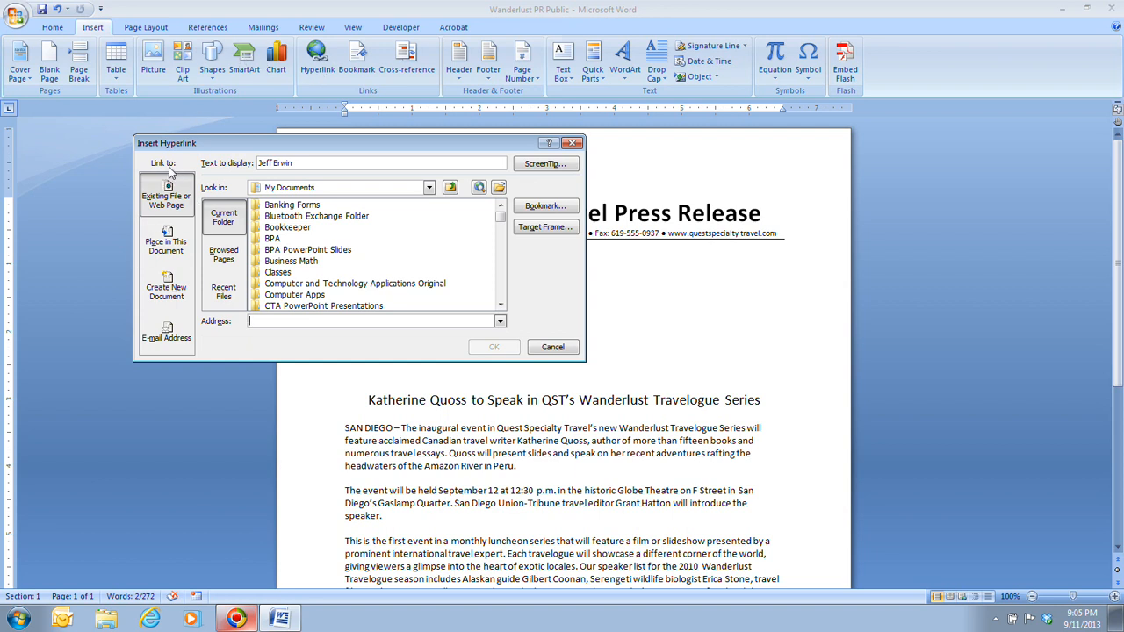
pyautogui.click(161, 345)
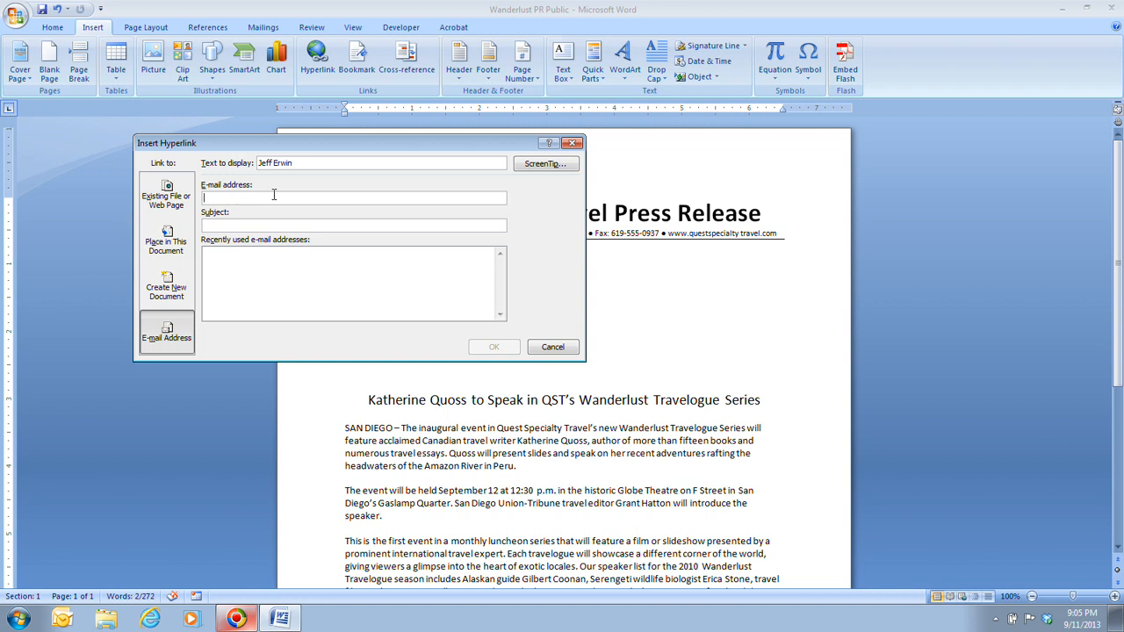
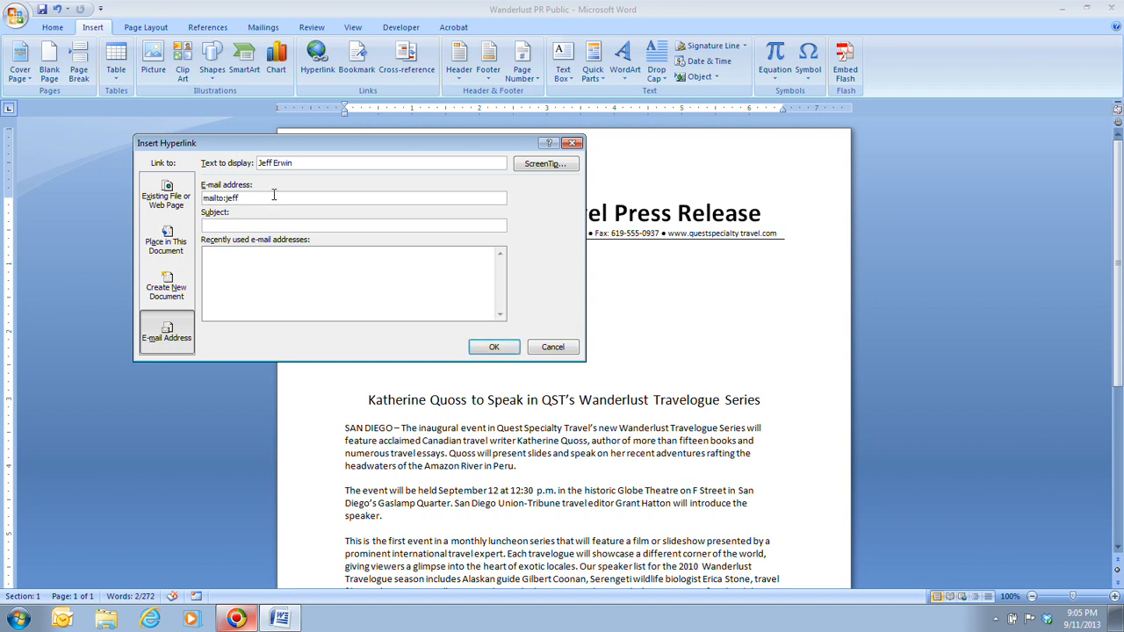
# Link the contact's name to their e-mail address with subject 'Wanderlust Travelogue Series'.
pyautogui.write('Wanderlust ')
pyautogui.write('Travelo')
pyautogui.write('gue Serie')
pyautogui.write('s')
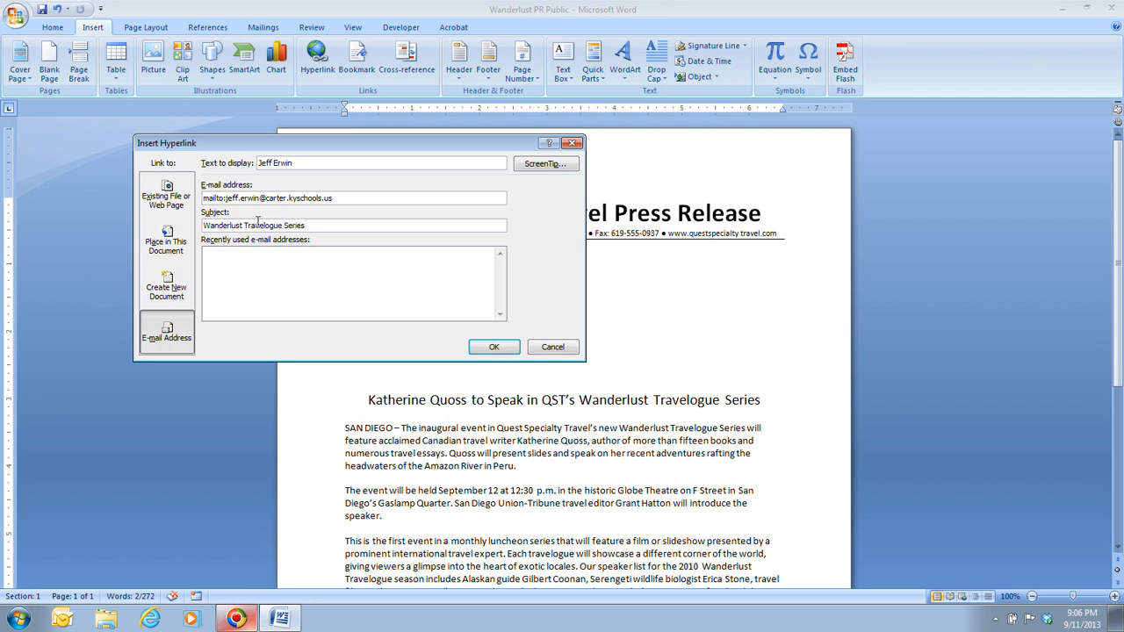
pyautogui.click(485, 347)
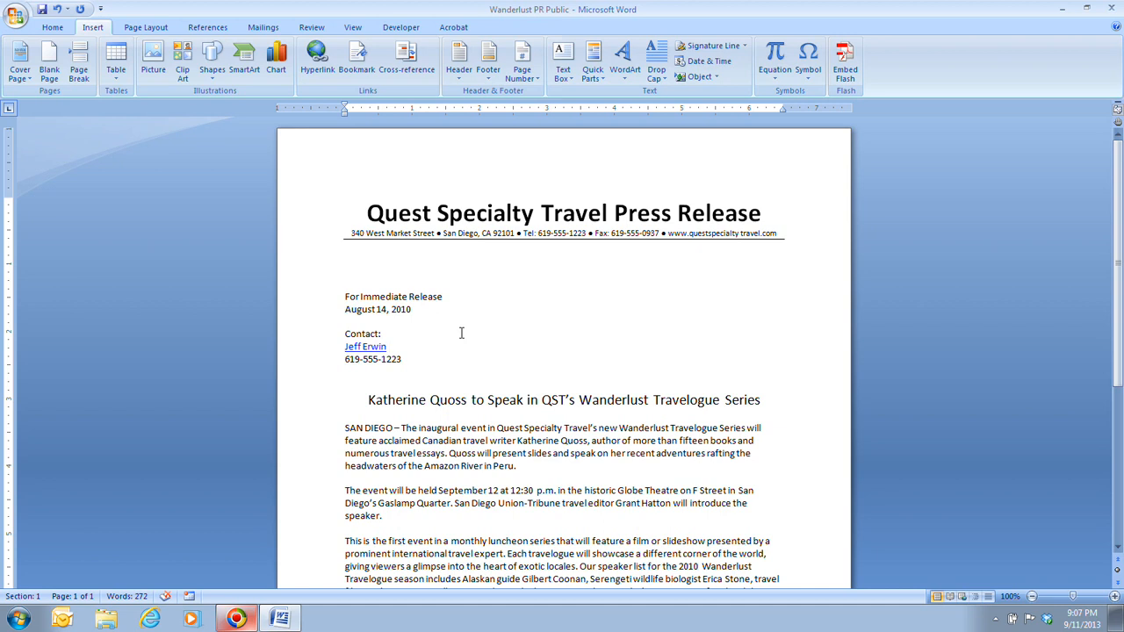
# Test the contact's e-mail link, then close the Outlook message without saving it.
pyautogui.moveTo(369, 349)
pyautogui.keyDown('ctrl'); pyautogui.click(372, 356); pyautogui.keyUp('ctrl')
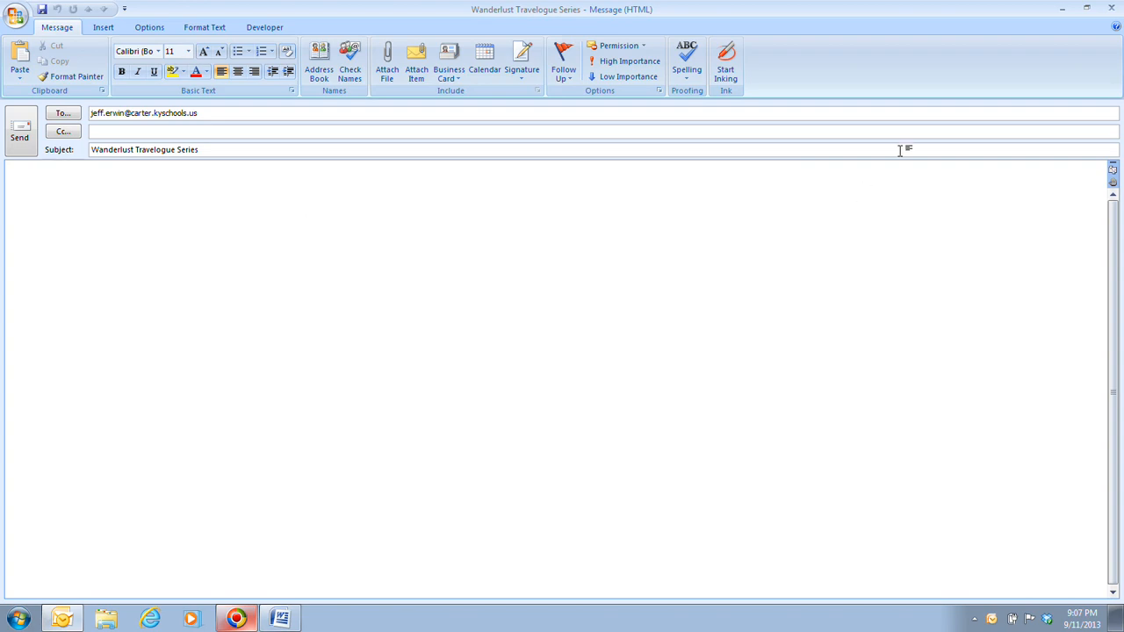
pyautogui.click(1109, 9)
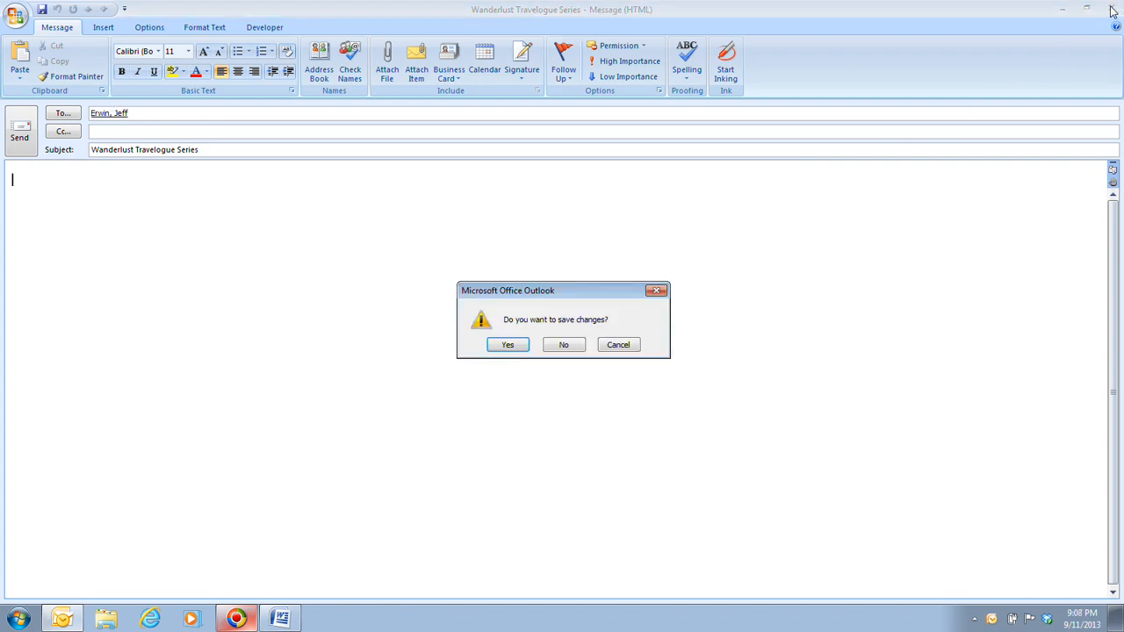
pyautogui.click(562, 345)
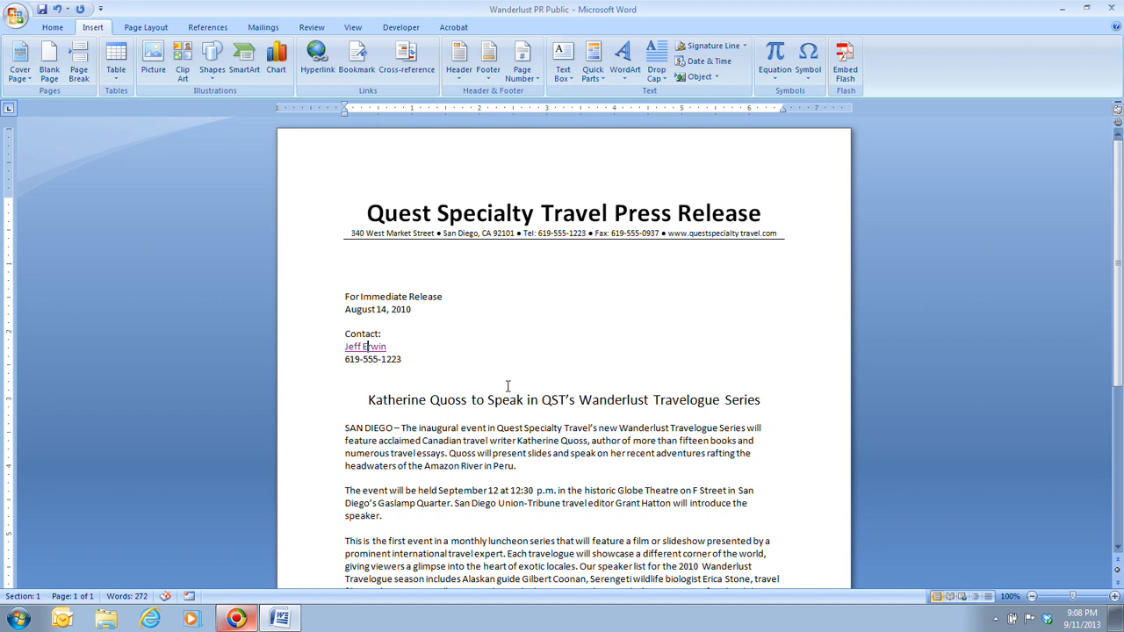
# Select the words 'Gaslamp Quarter' in the second body paragraph.
pyautogui.scroll(-1, 449, 368)
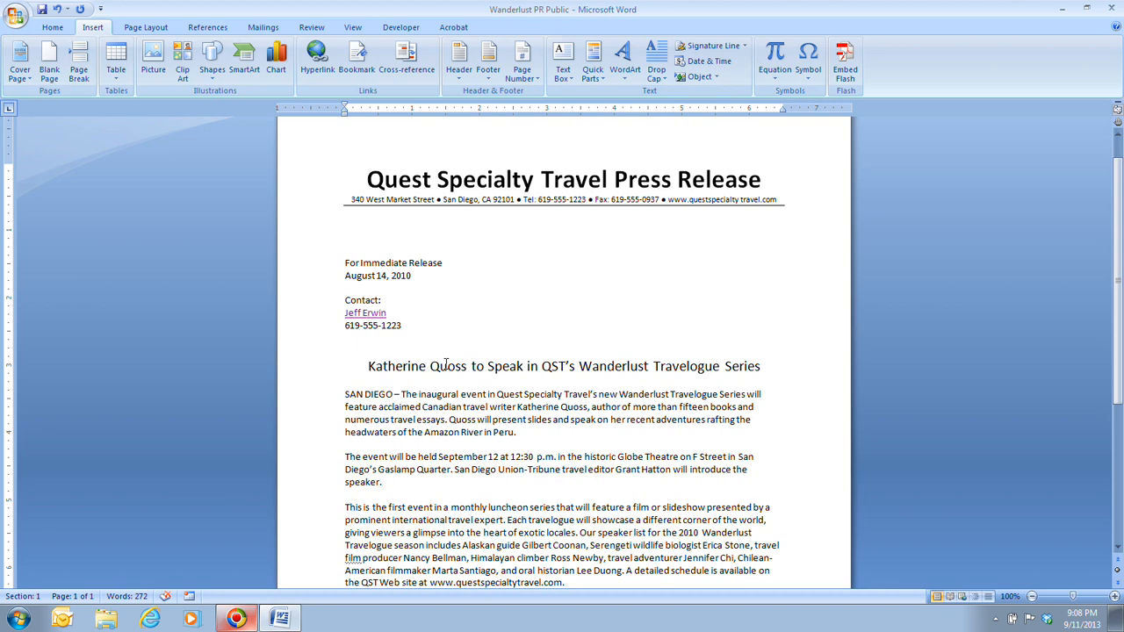
pyautogui.scroll(-3, 456, 362)
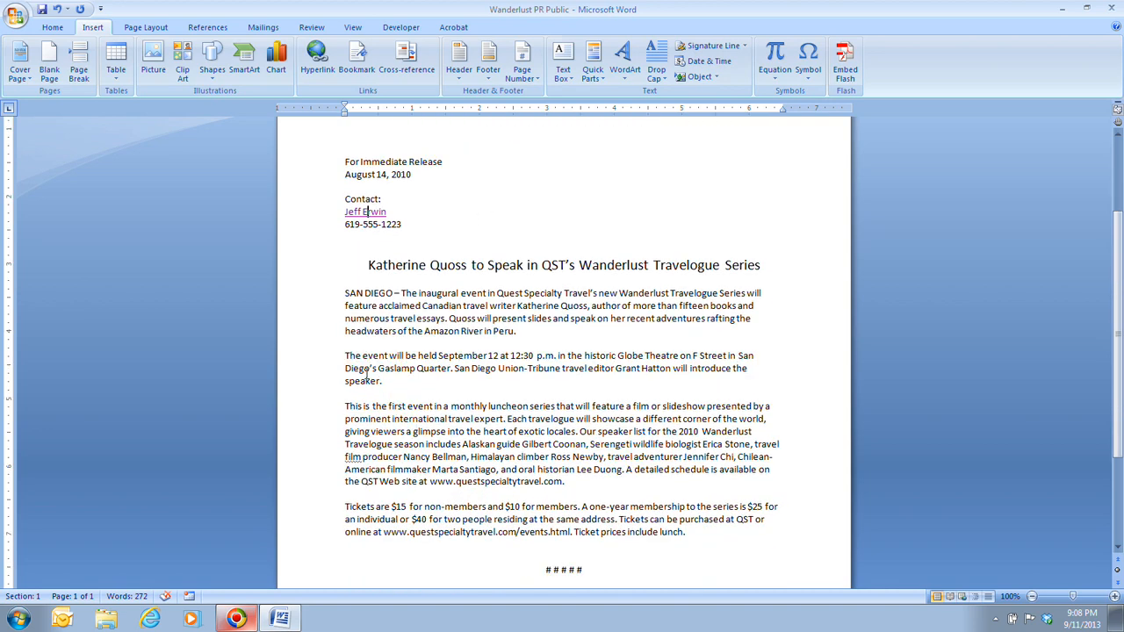
pyautogui.moveTo(378, 367); pyautogui.dragTo(443, 369)
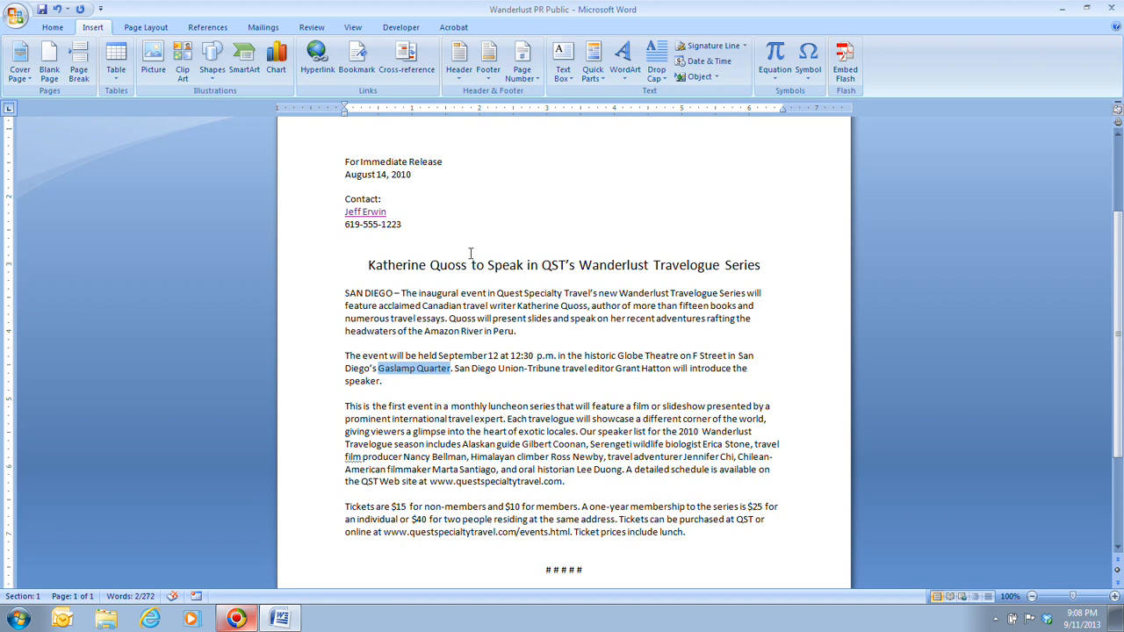
pyautogui.click(314, 70)
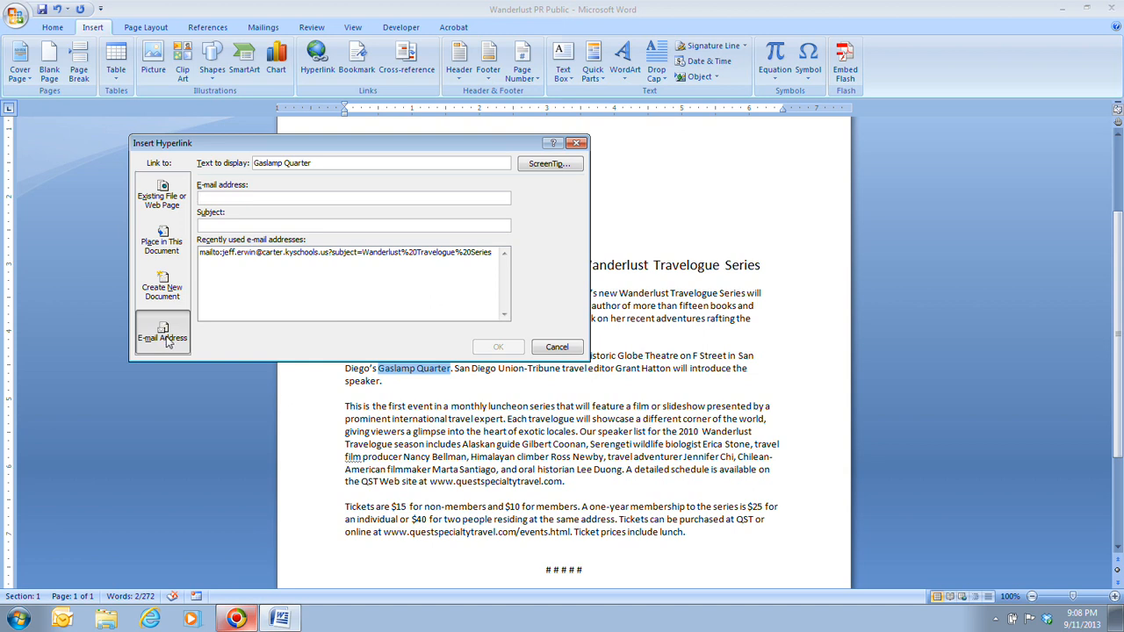
pyautogui.click(172, 202)
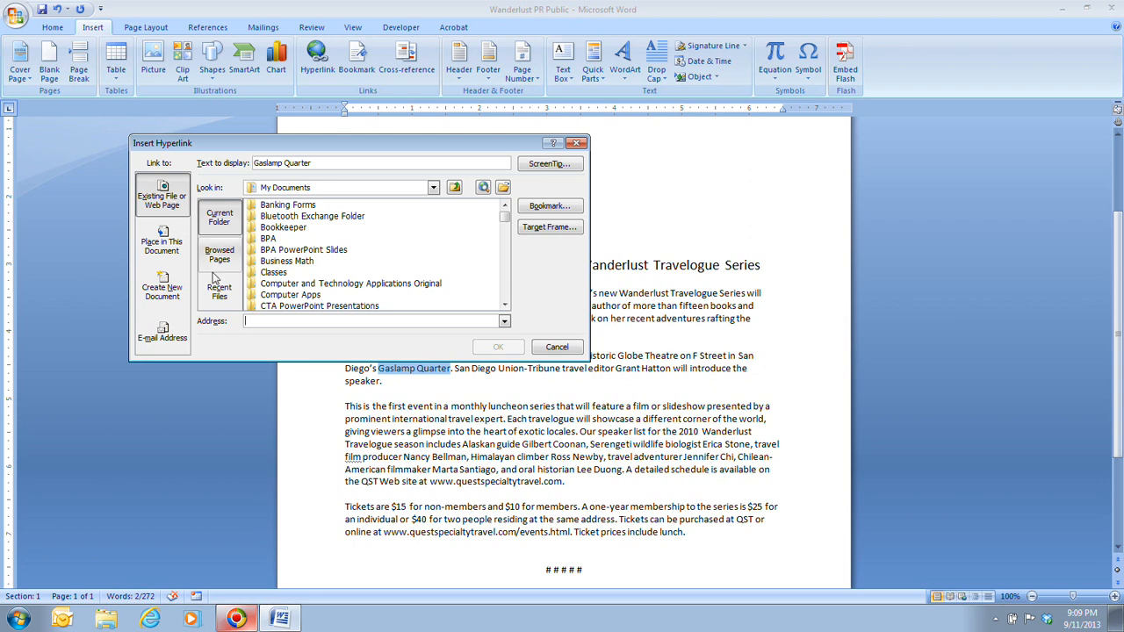
pyautogui.click(258, 322)
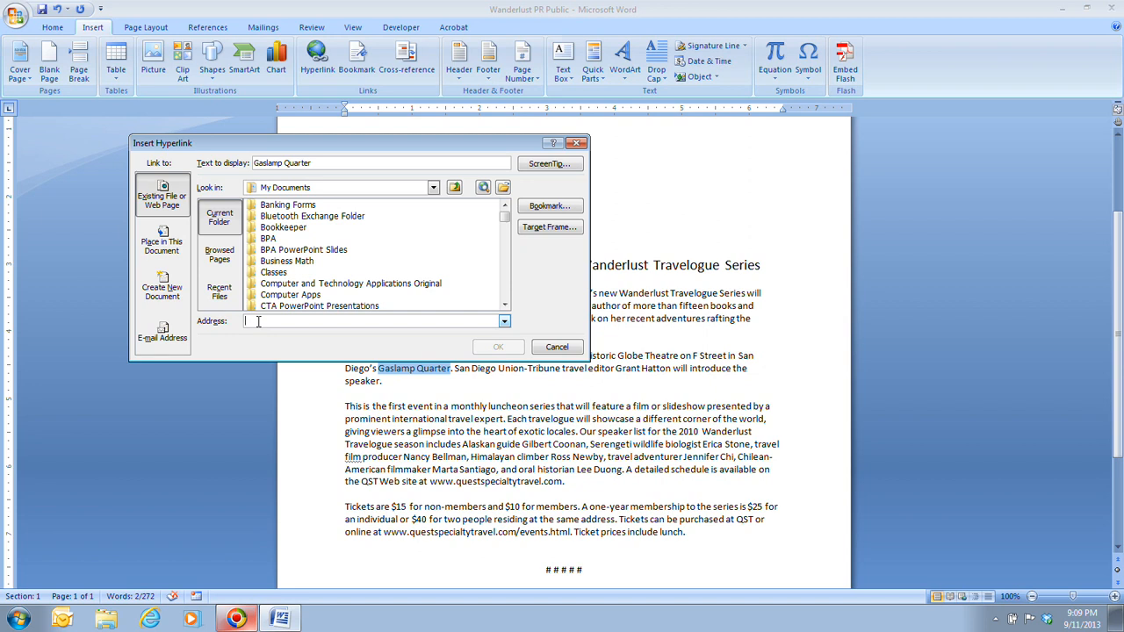
pyautogui.write('www')
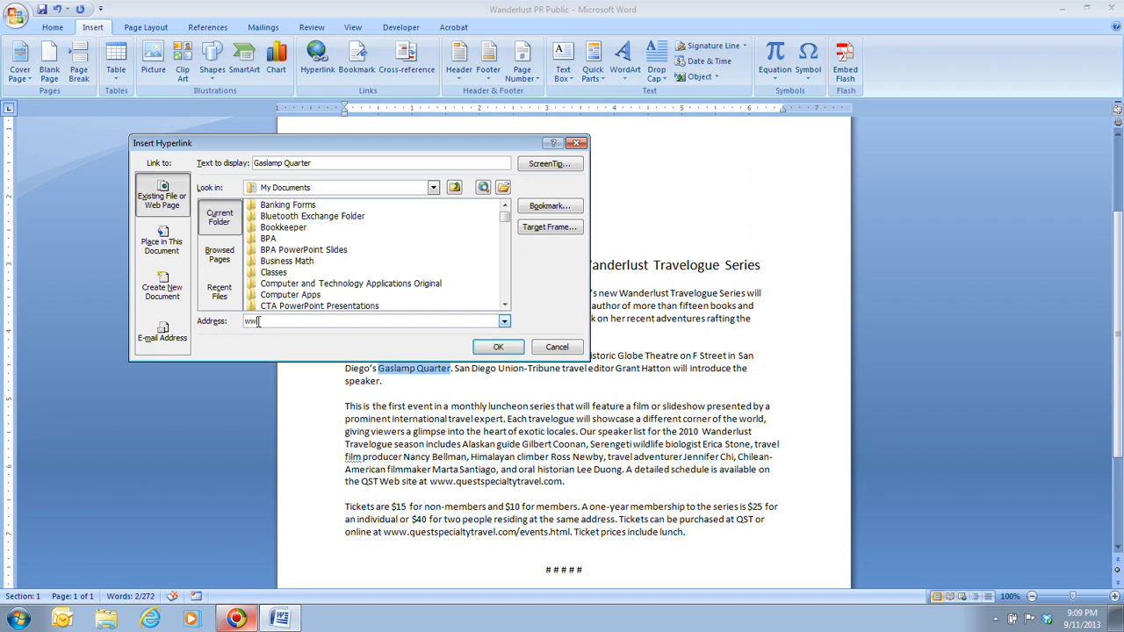
pyautogui.write('.gaslamp.org')
pyautogui.click(499, 348)
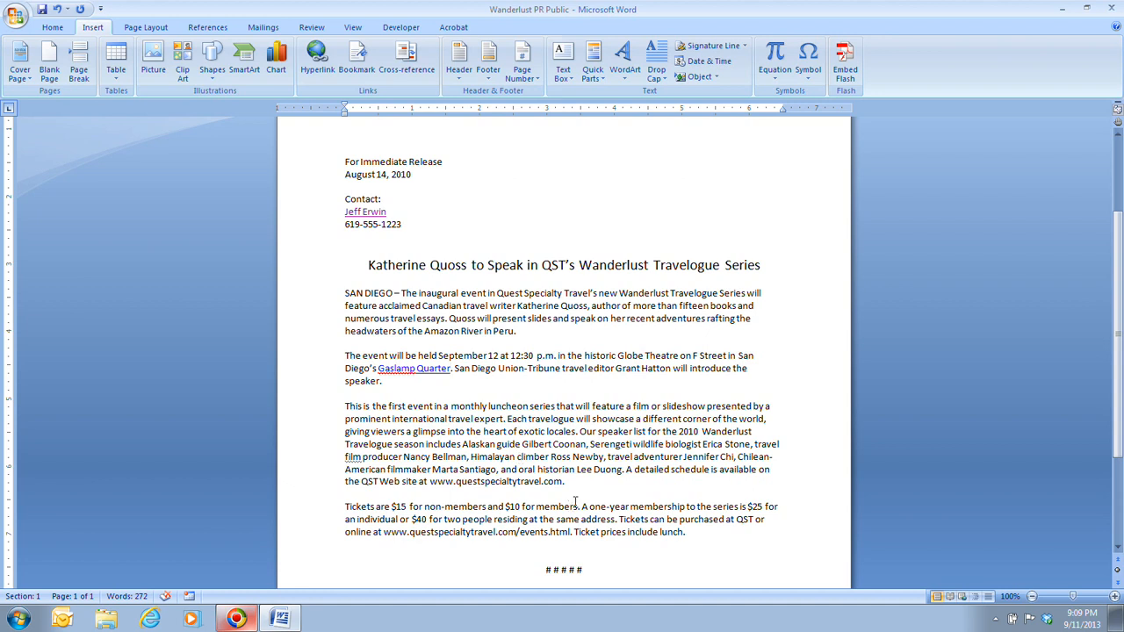
pyautogui.moveTo(635, 469); pyautogui.dragTo(697, 474)
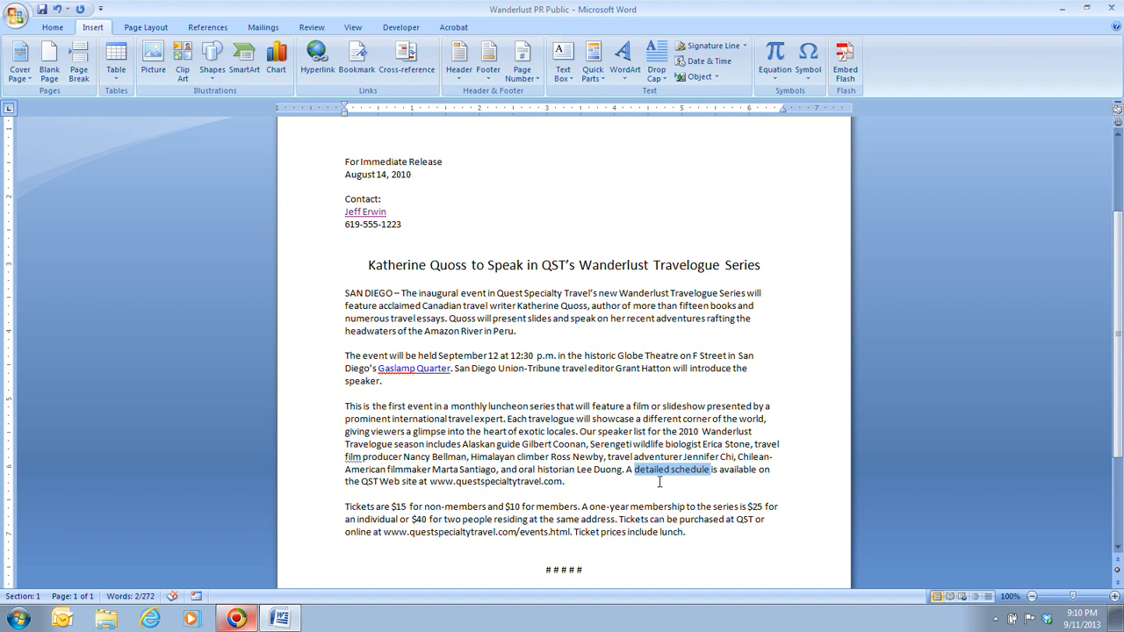
pyautogui.click(315, 63)
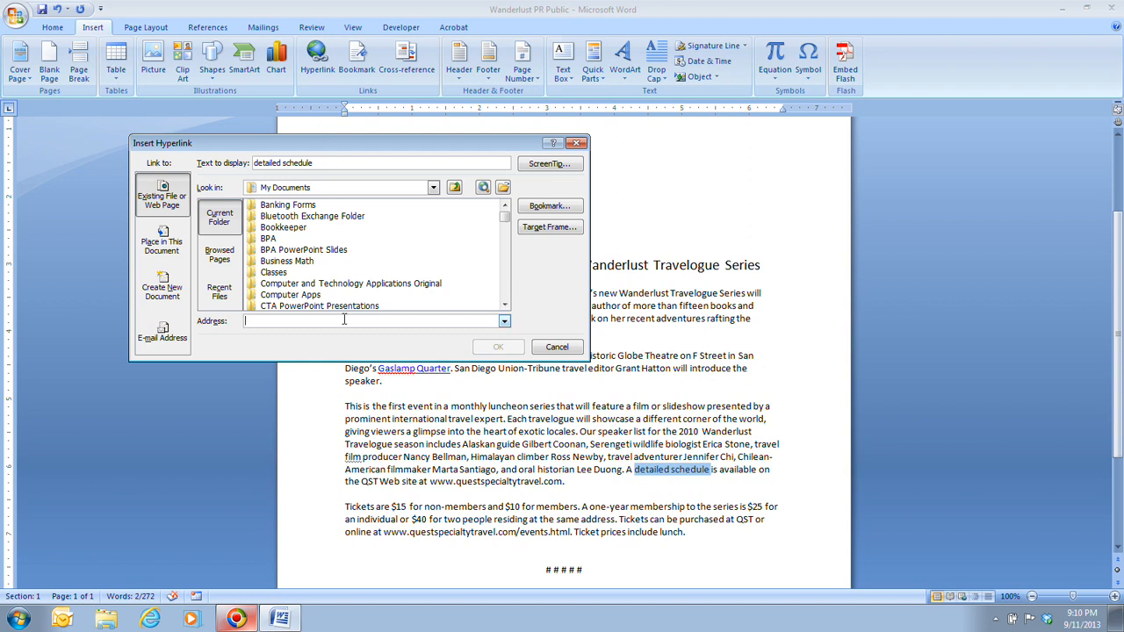
pyautogui.write('www.quest')
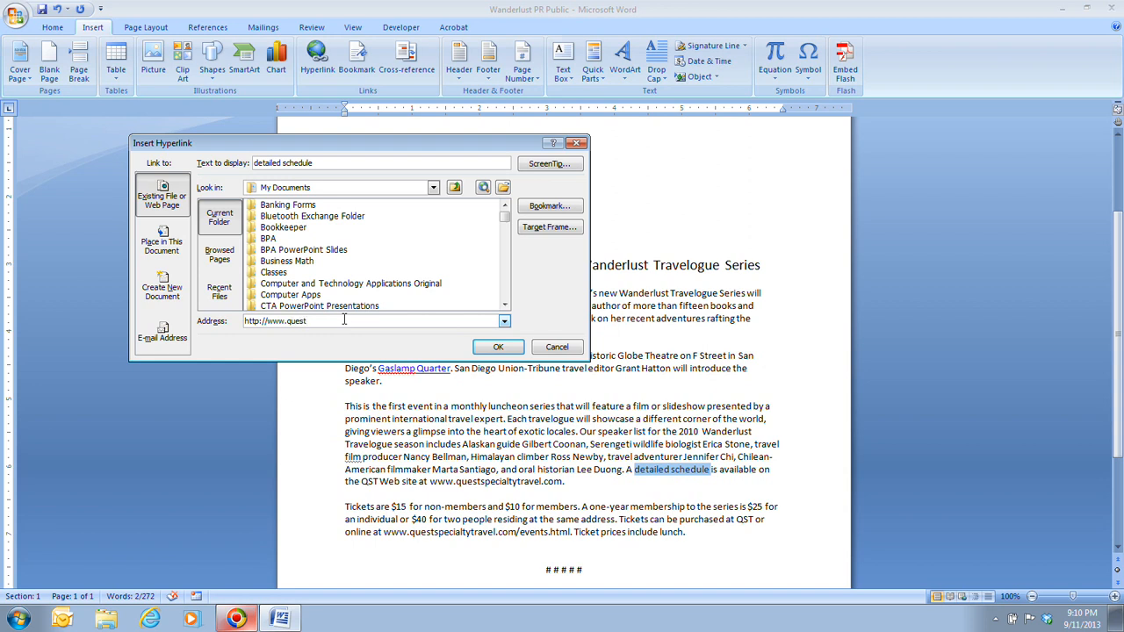
pyautogui.write('specialtytravel.com')
pyautogui.click(498, 347)
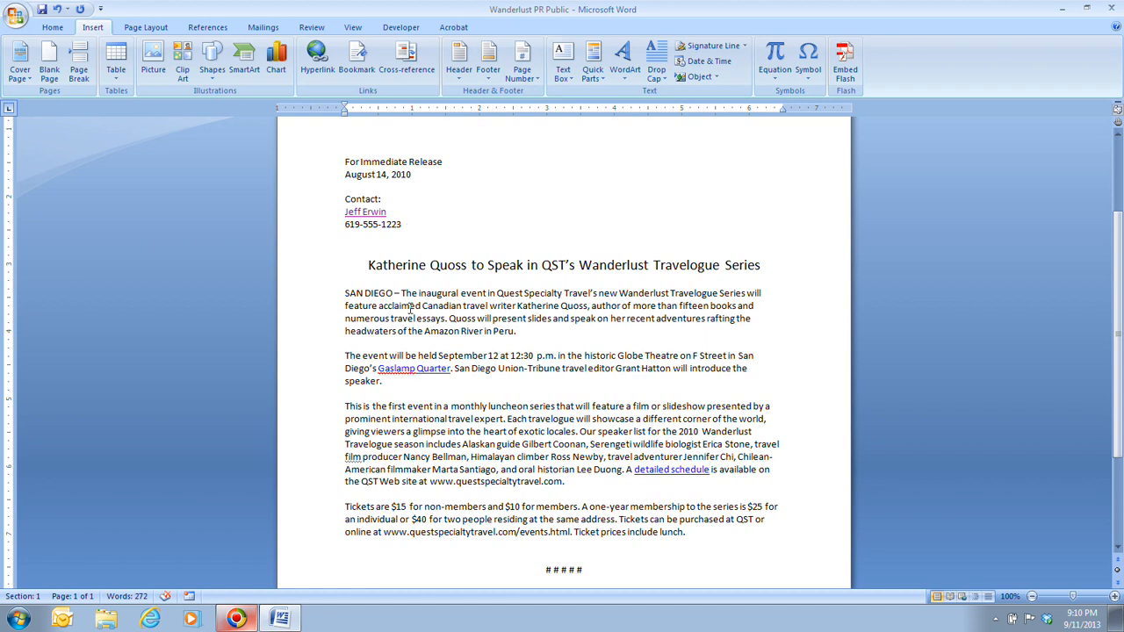
# Give the Gaslamp Quarter link the ScreenTip 'Map, parking, and other information about the Gaslamp Quarter'.
pyautogui.rightClick(436, 368)
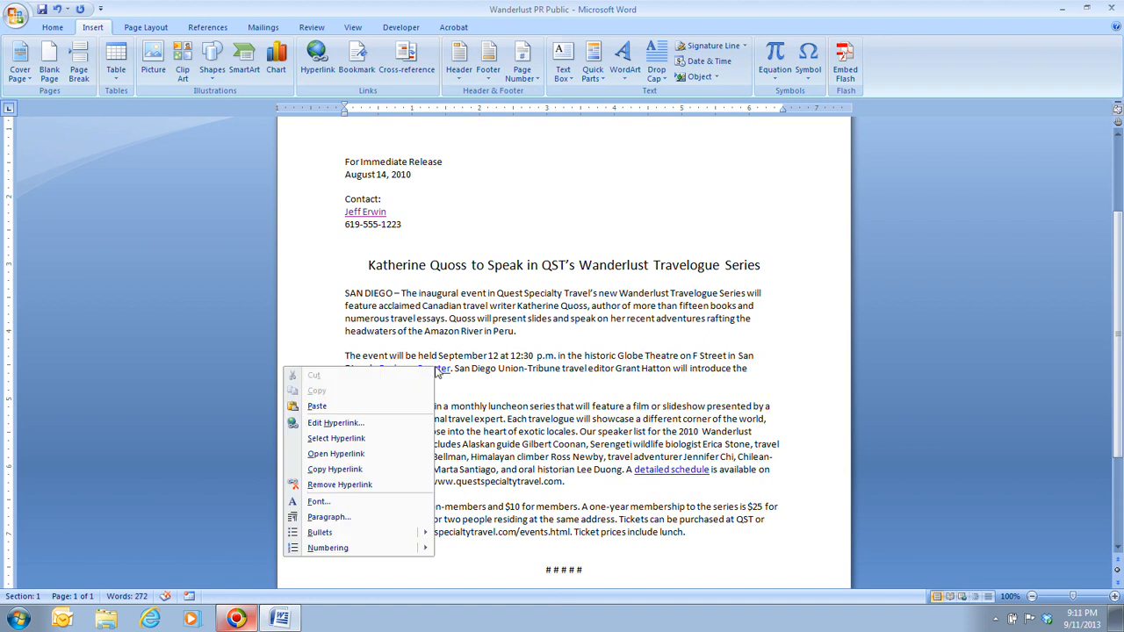
pyautogui.click(398, 429)
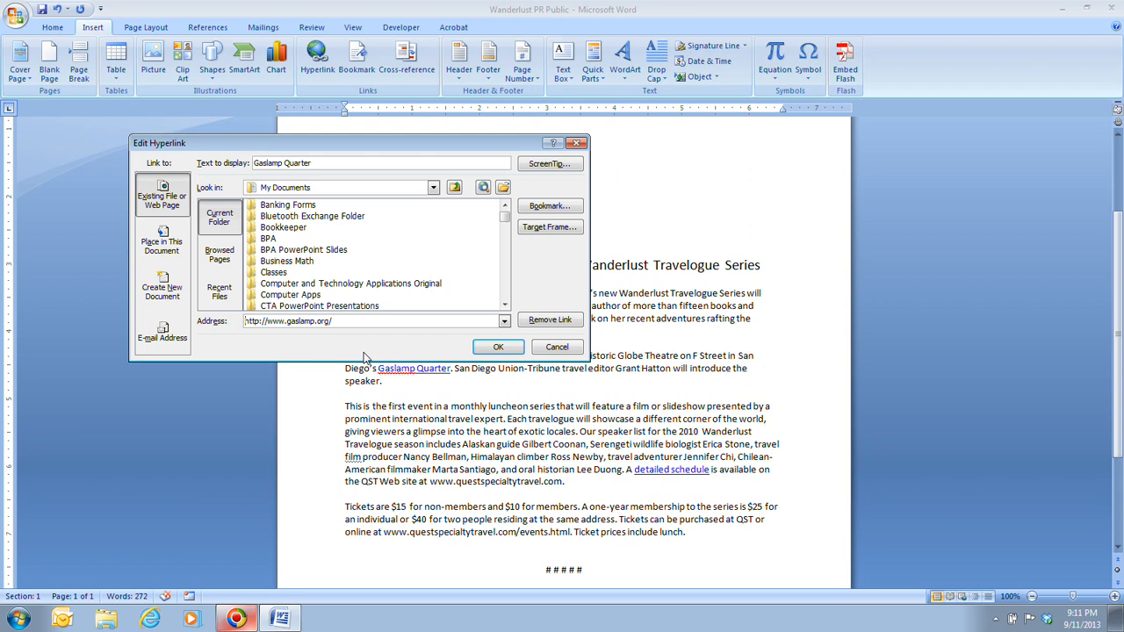
pyautogui.click(550, 165)
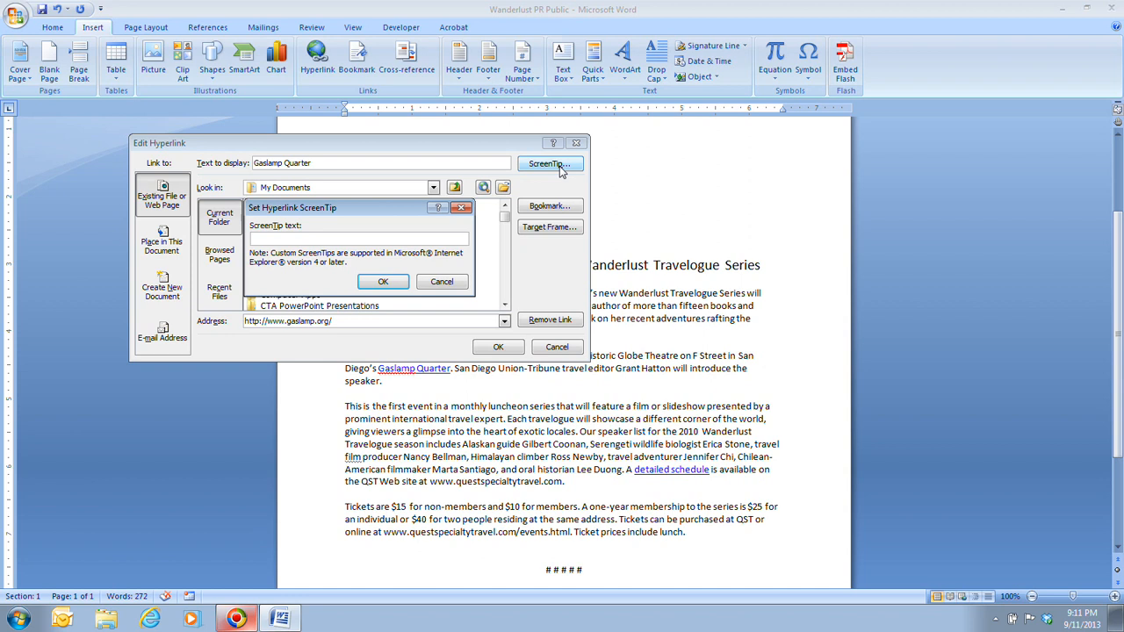
pyautogui.write('Map, parking, and other information a')
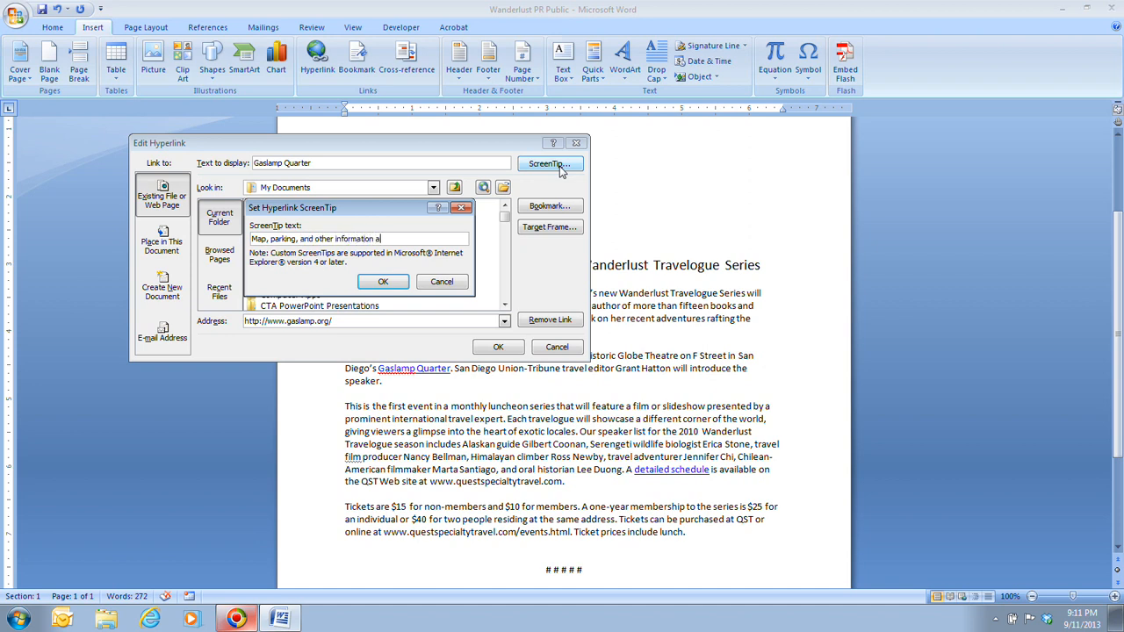
pyautogui.write('bout the Gaslamp Quarter')
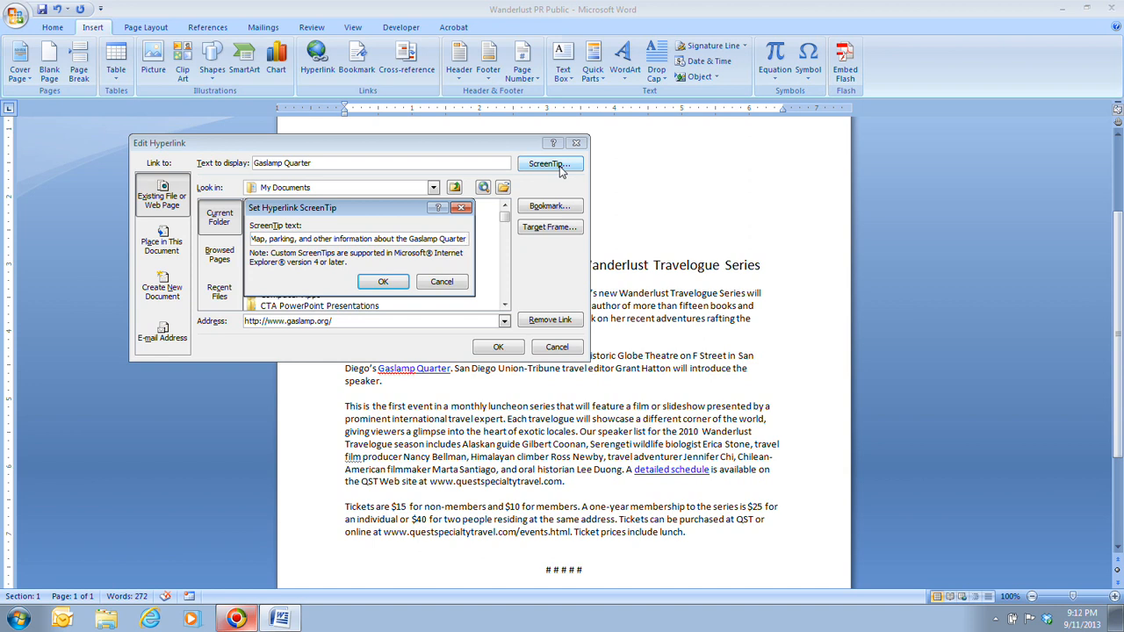
pyautogui.click(380, 283)
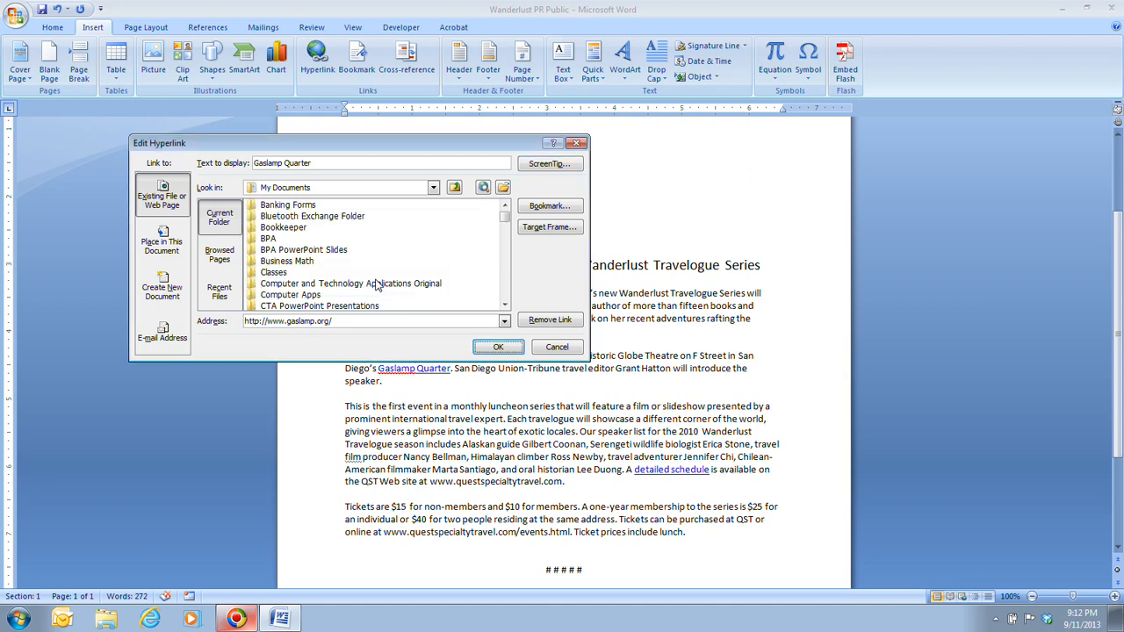
# Apply the edited Gaslamp Quarter link, save the press release, and test the link.
pyautogui.click(498, 347)
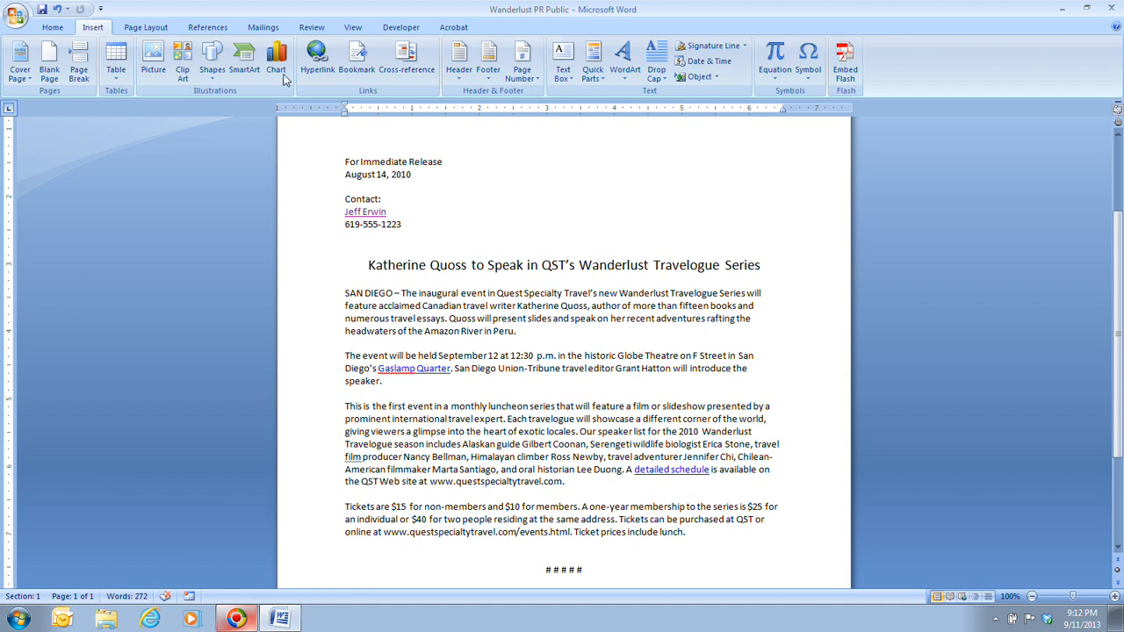
pyautogui.click(41, 11)
pyautogui.keyDown('ctrl'); pyautogui.click(428, 369); pyautogui.keyUp('ctrl')
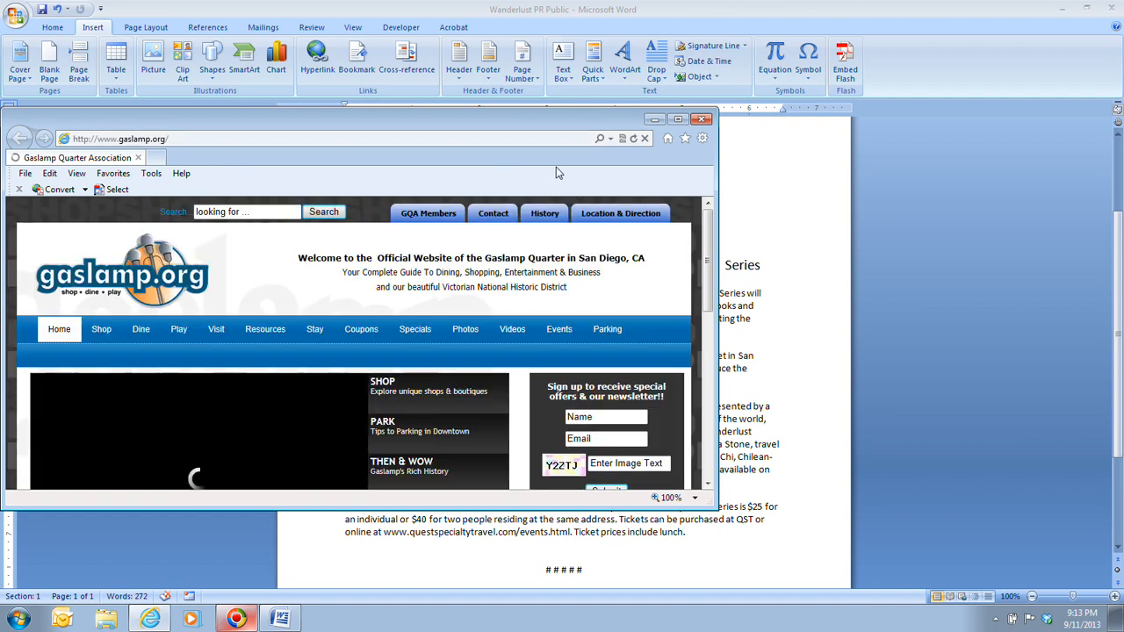
# Maximize the gaslamp.org browser window to review it, then close Internet Explorer.
pyautogui.click(679, 121)
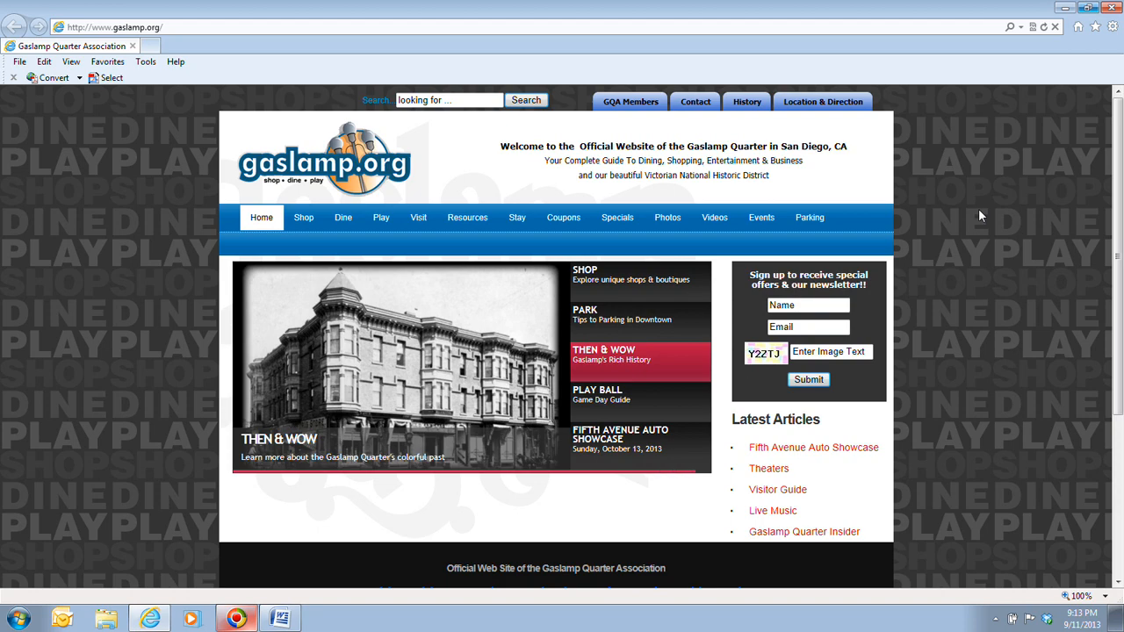
pyautogui.click(1111, 7)
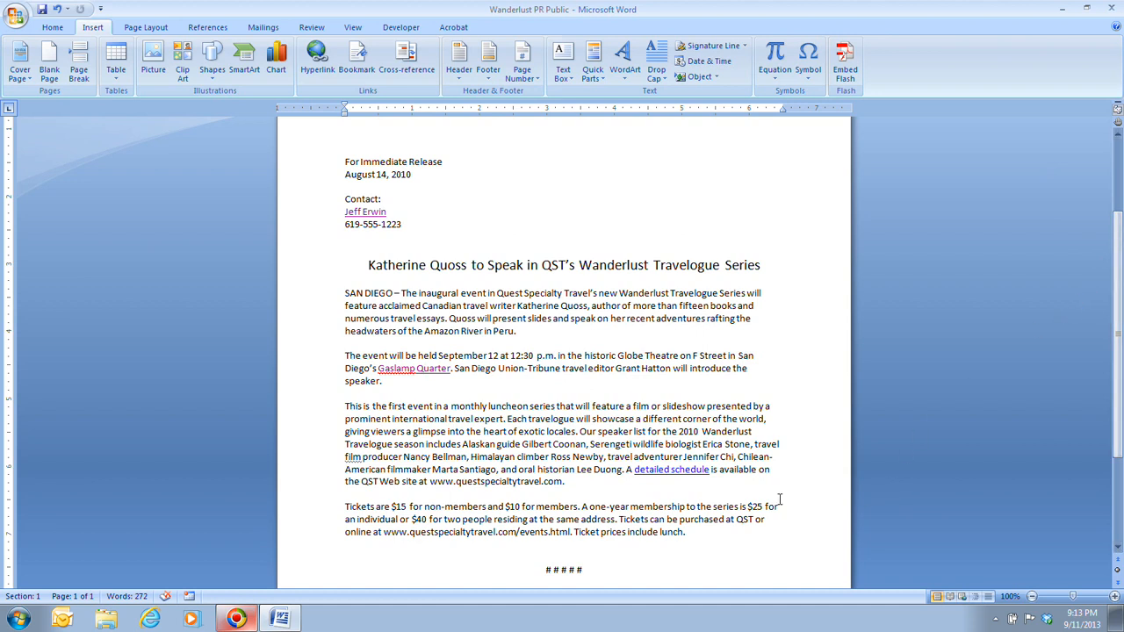
# Test the 'detailed schedule' link on the Quest Specialty Travel website, close the browser, and save.
pyautogui.keyDown('ctrl'); pyautogui.click(683, 471); pyautogui.keyUp('ctrl')
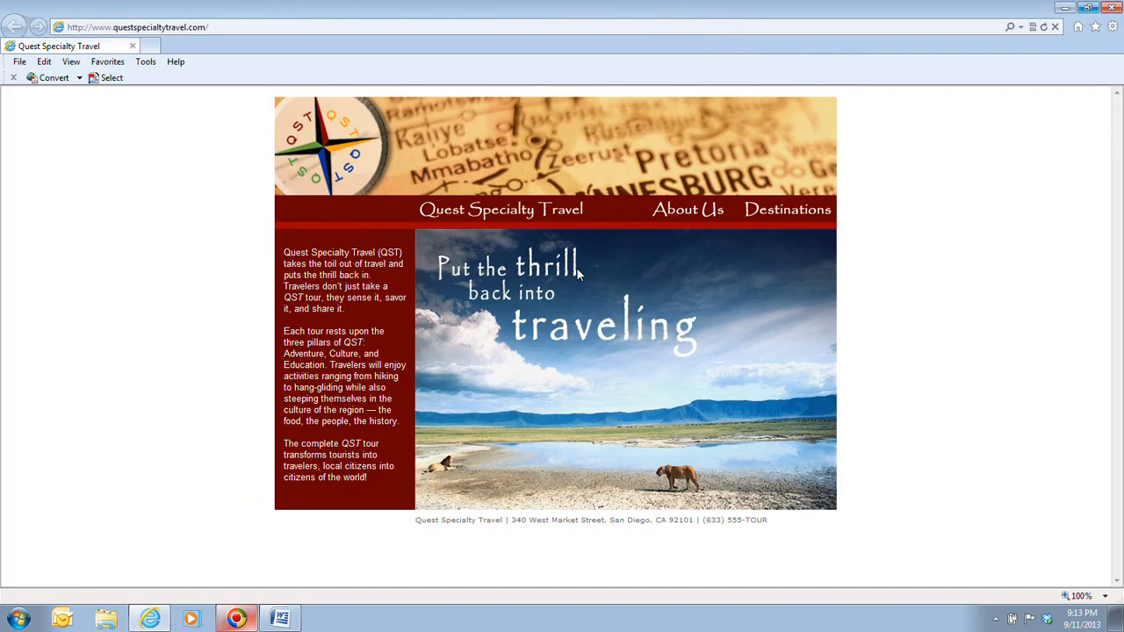
pyautogui.click(677, 119)
pyautogui.click(1110, 7)
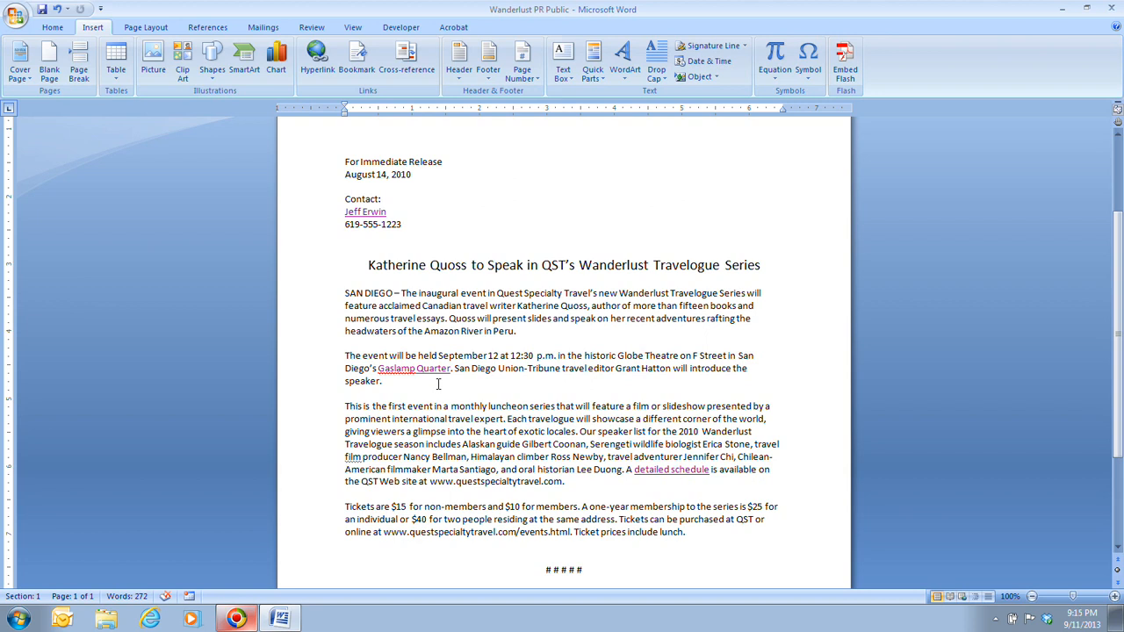
pyautogui.click(44, 12)
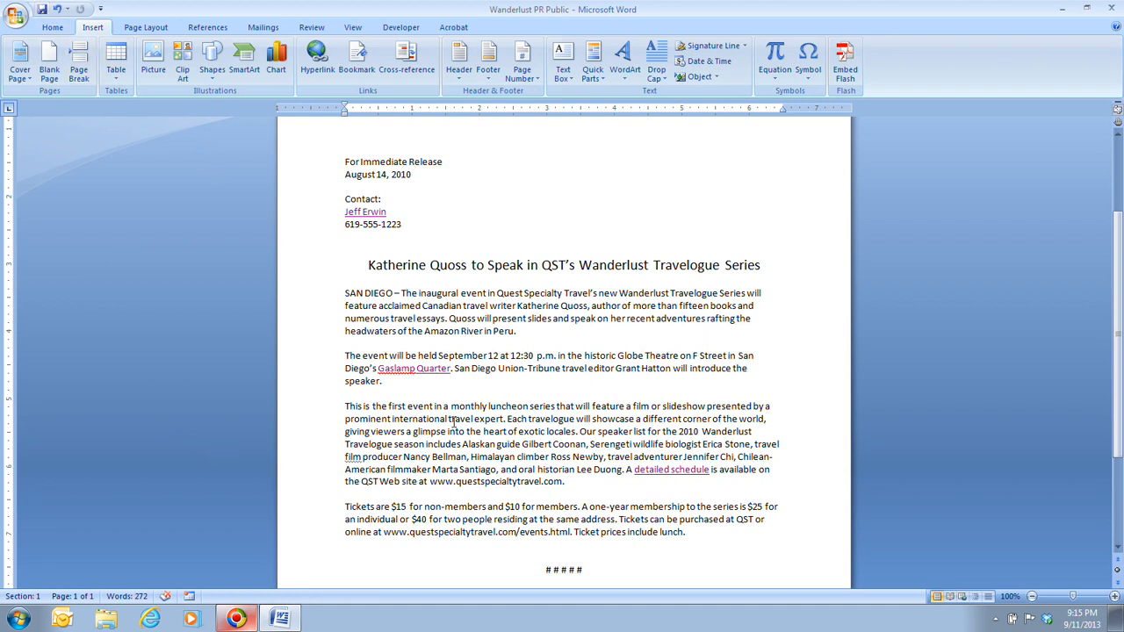